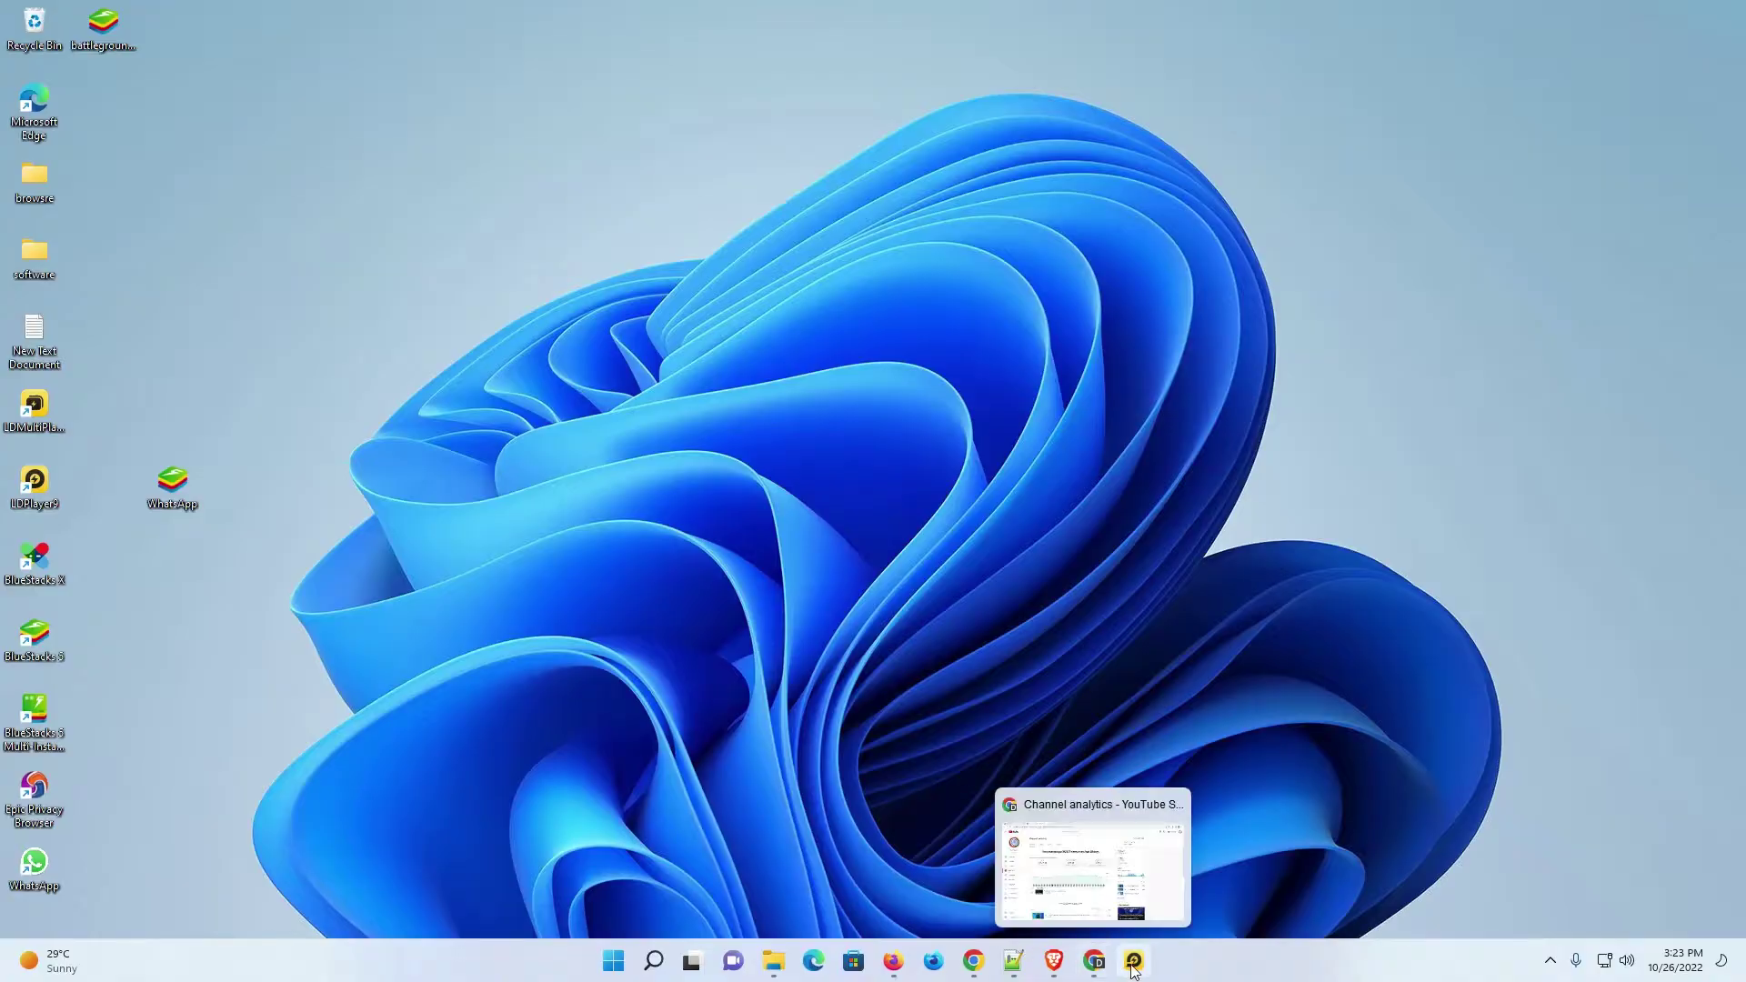
Step: Bring the LDPlayer 9 emulator window up from the taskbar
{"action": "left_click", "coordinate": [1133, 961]}
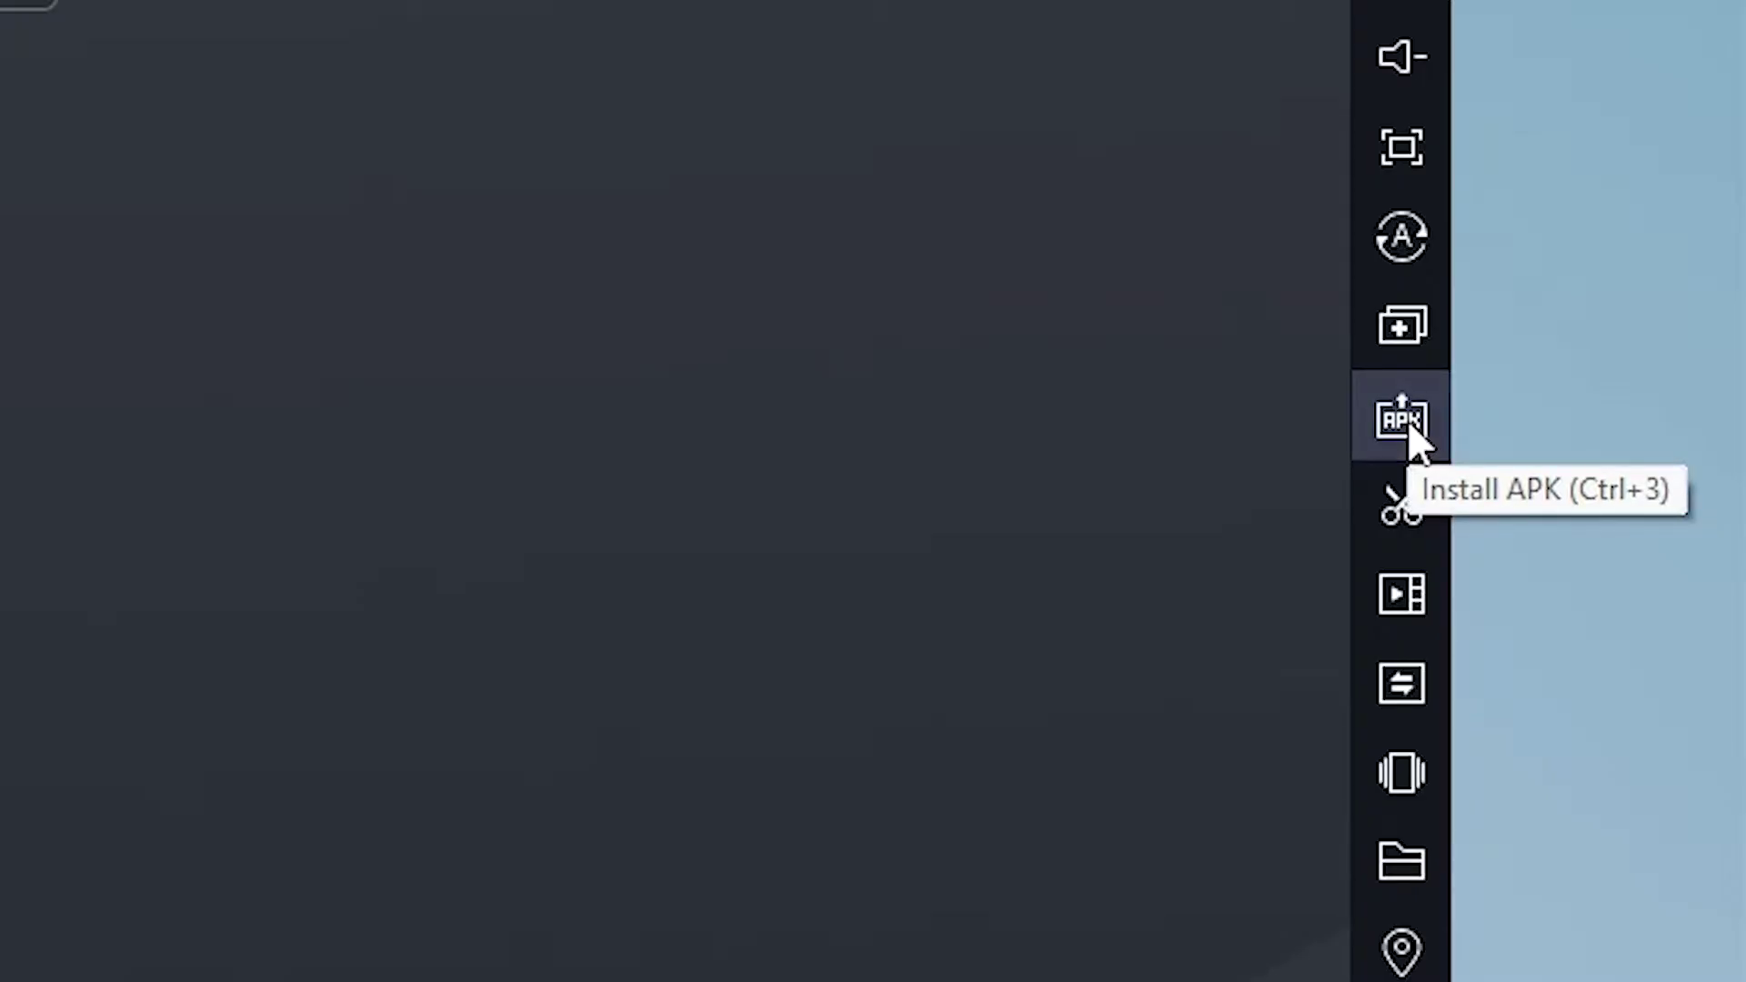
Step: Start an APK install and select the WhatsApp file in the Desktop folder
{"action": "left_click", "coordinate": [1414, 434]}
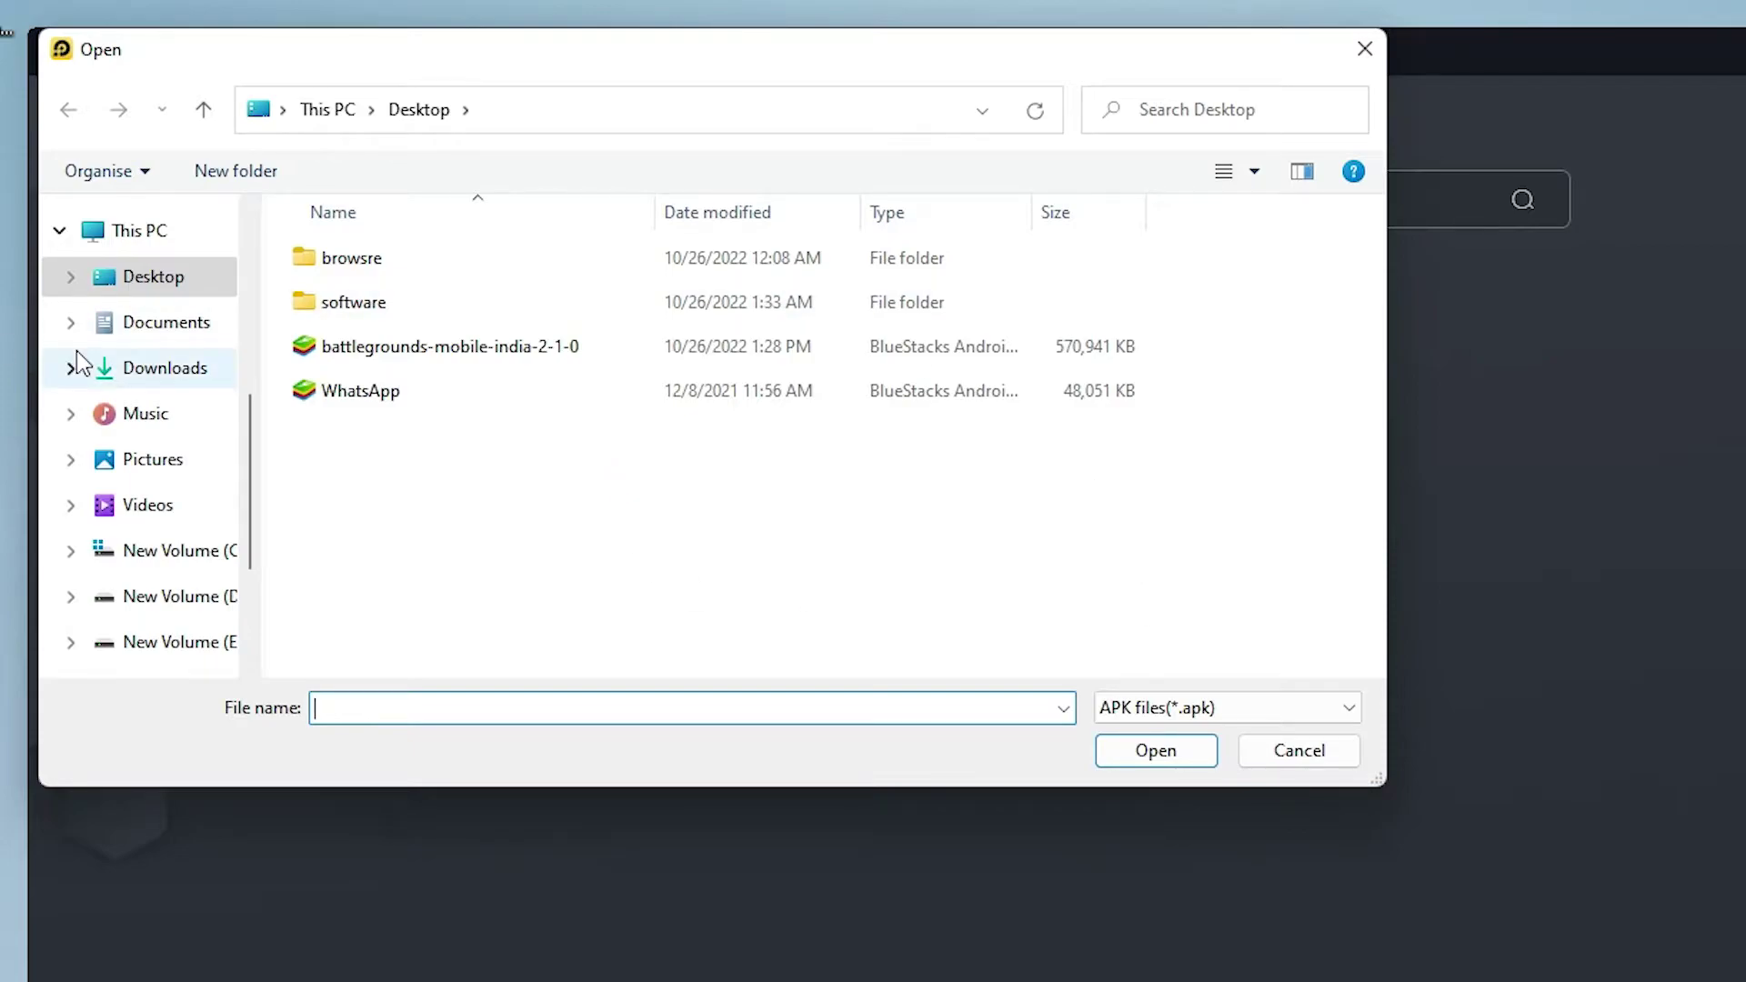
{"action": "left_click", "coordinate": [153, 275]}
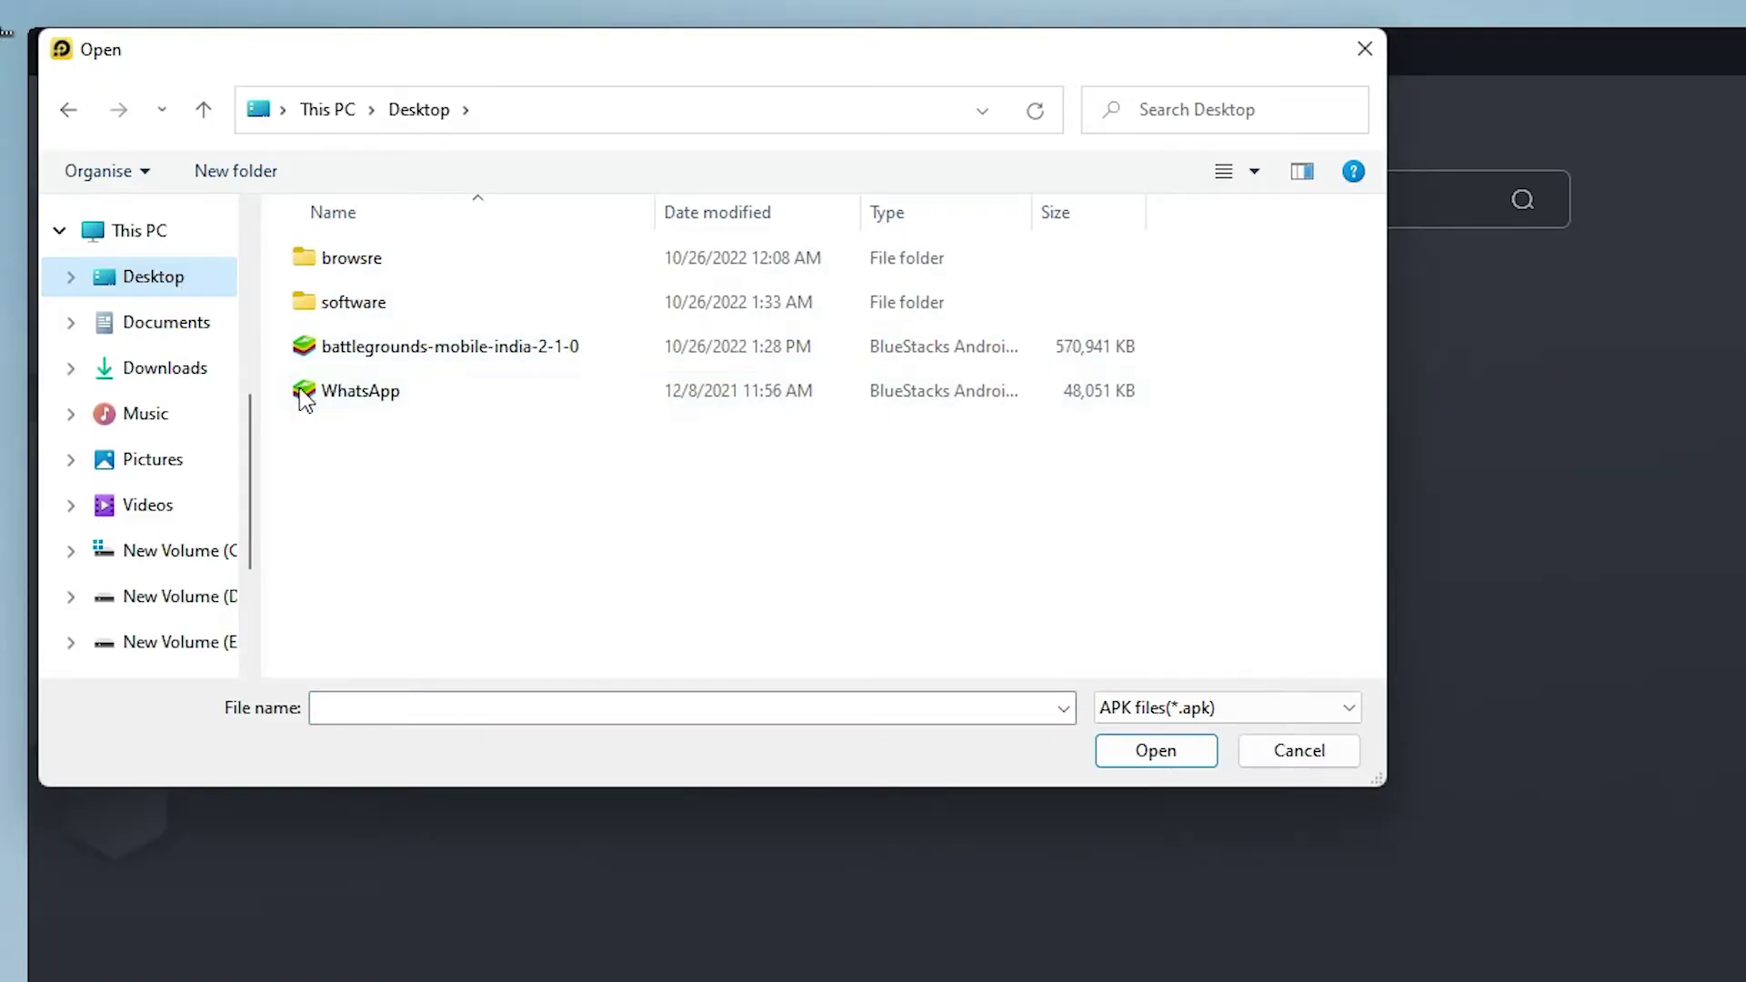
{"action": "left_click", "coordinate": [359, 393]}
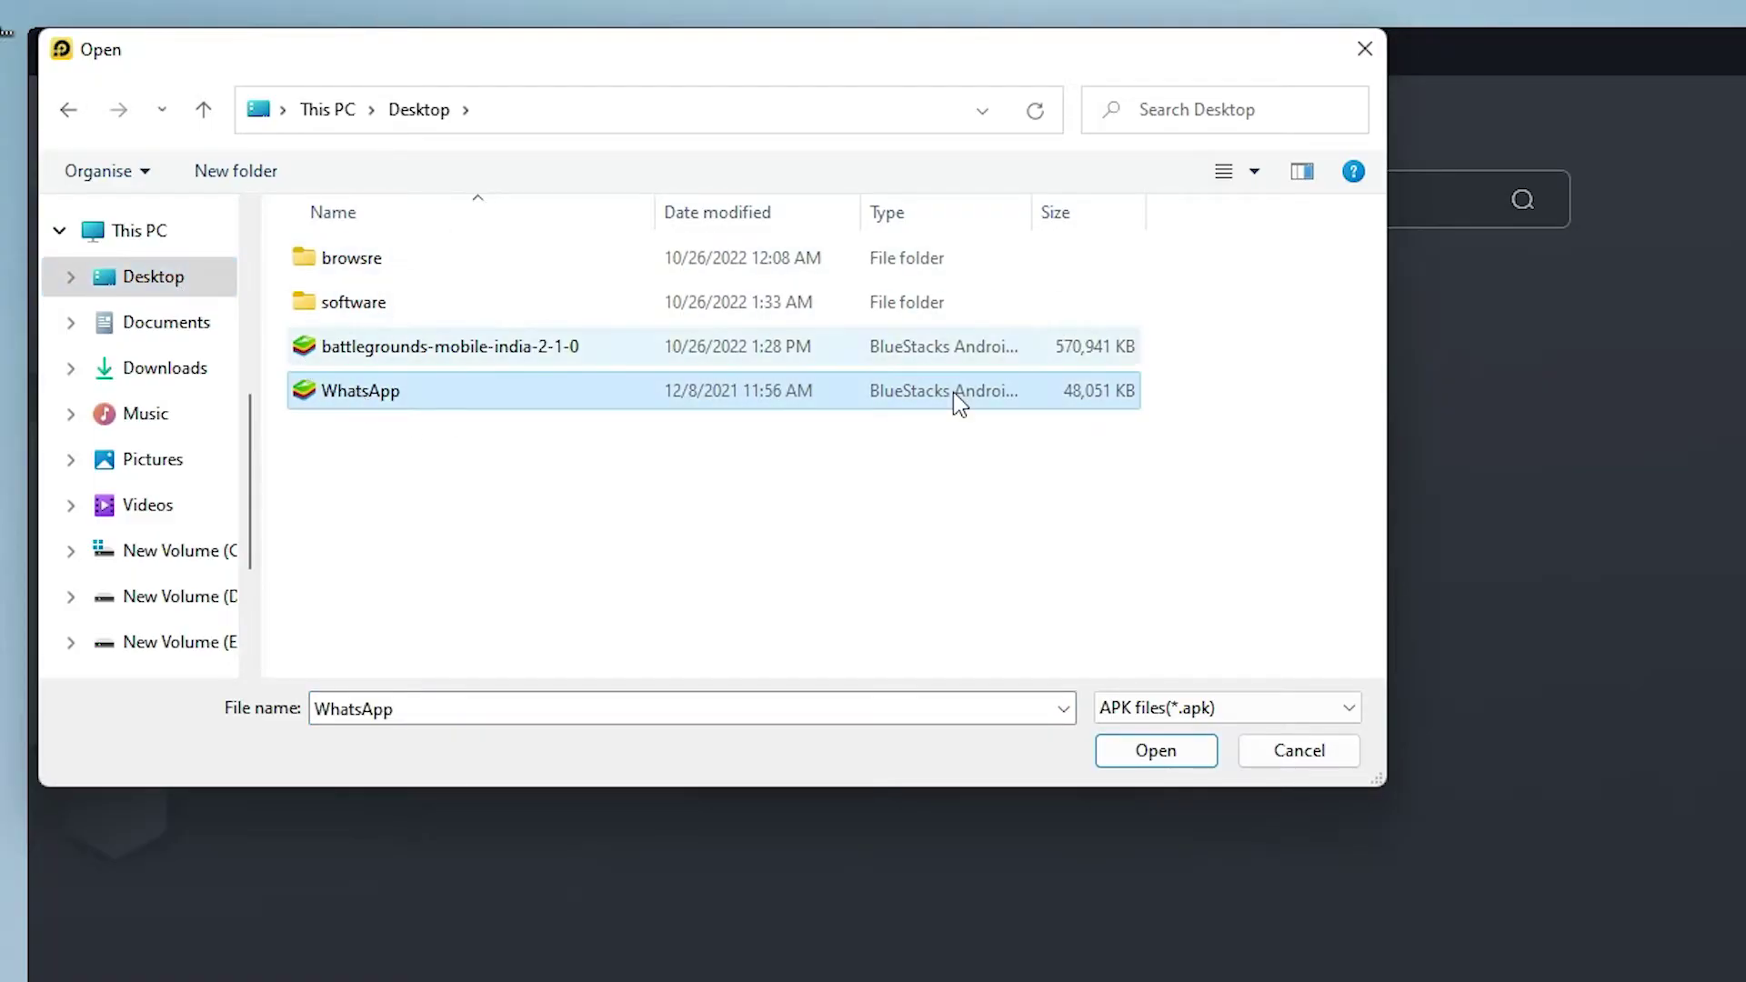
Step: Submit the WhatsApp APK and let LDPlayer 9 finish installing it
{"action": "left_click", "coordinate": [1146, 768]}
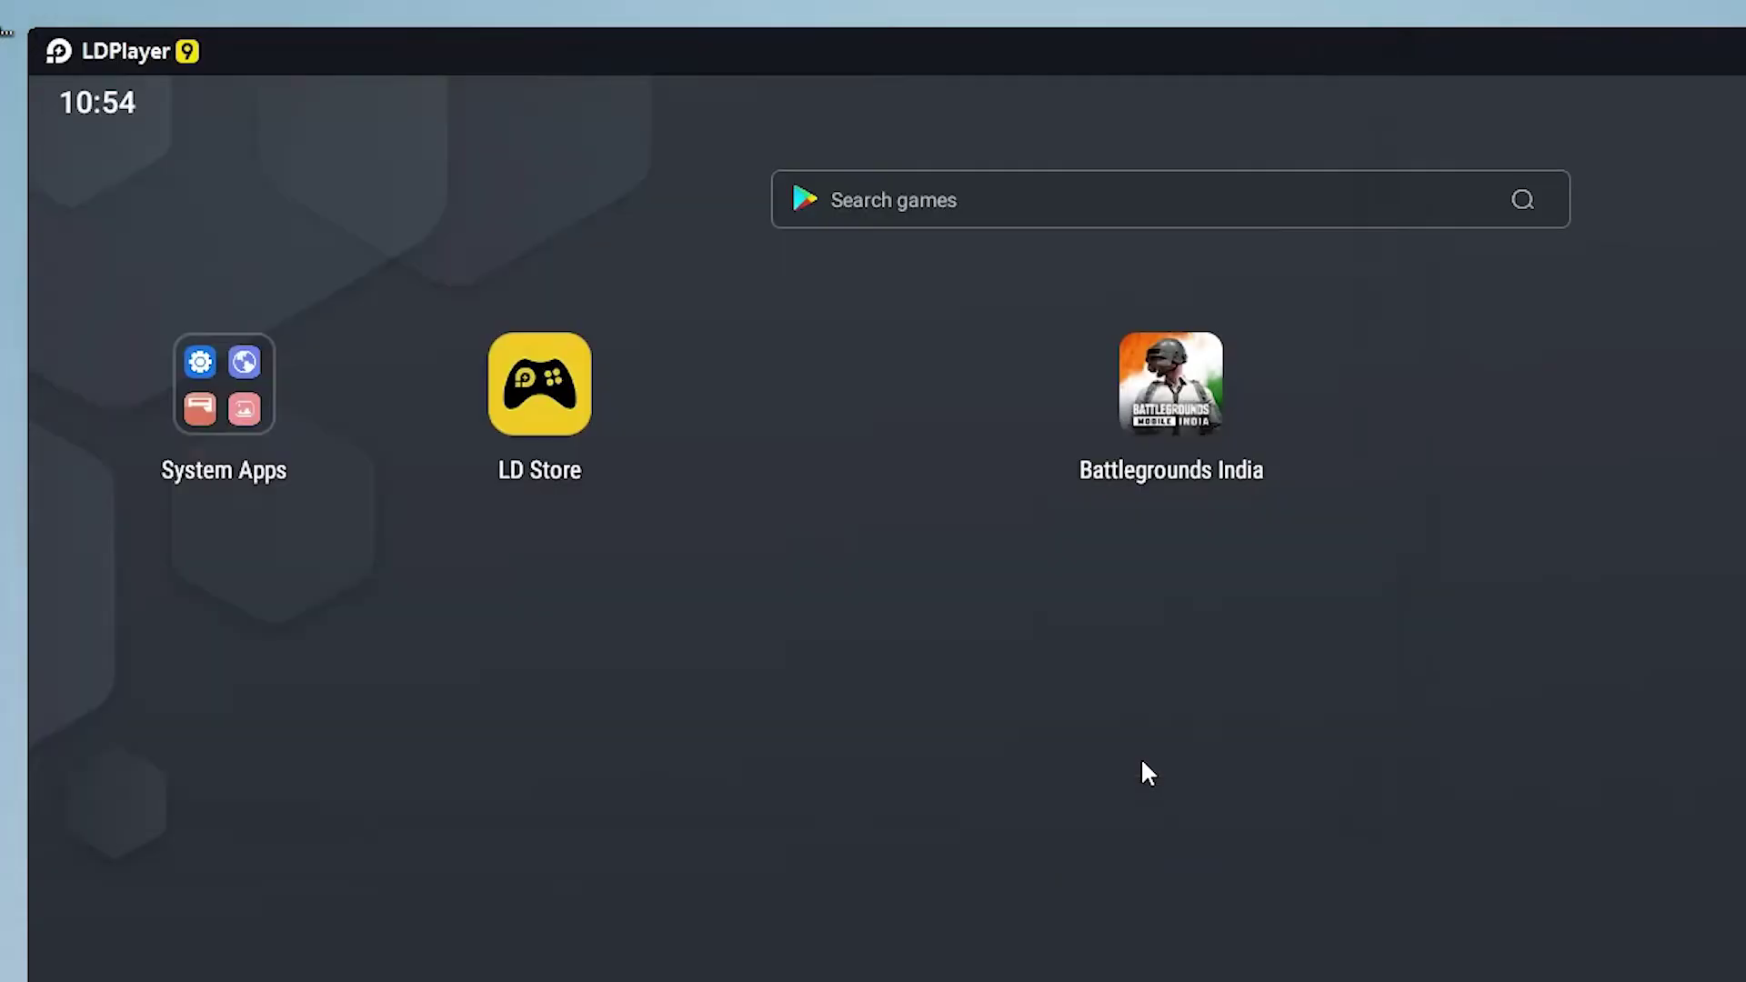